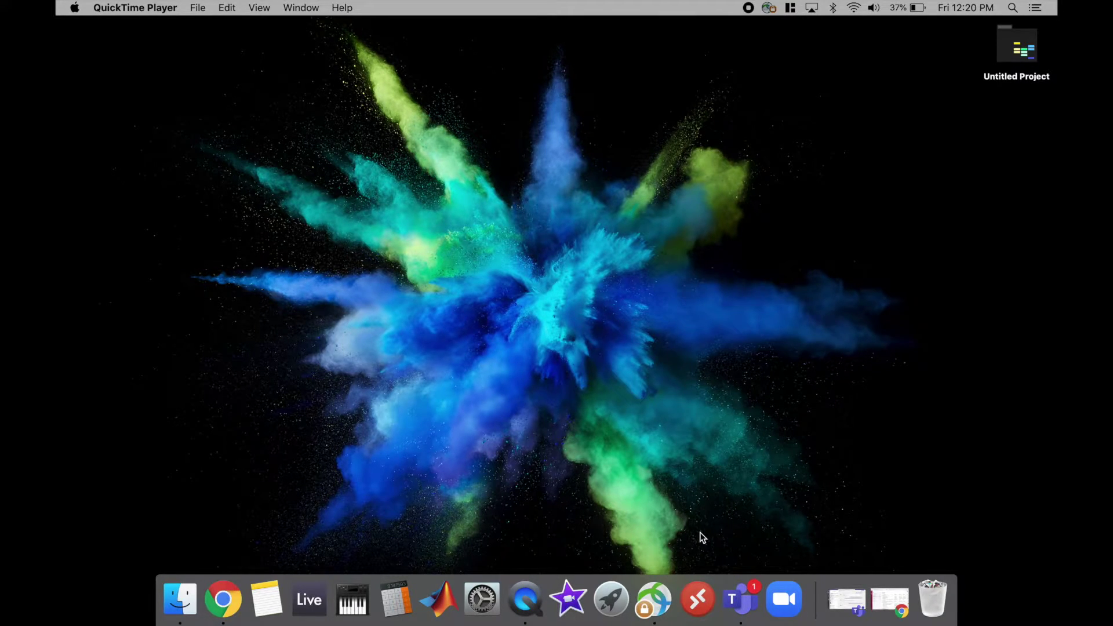
Confirm AnyConnect shows 'Connected to vpn.nmsu.edu', minimize it and open a Finder window
left_click(662, 593)
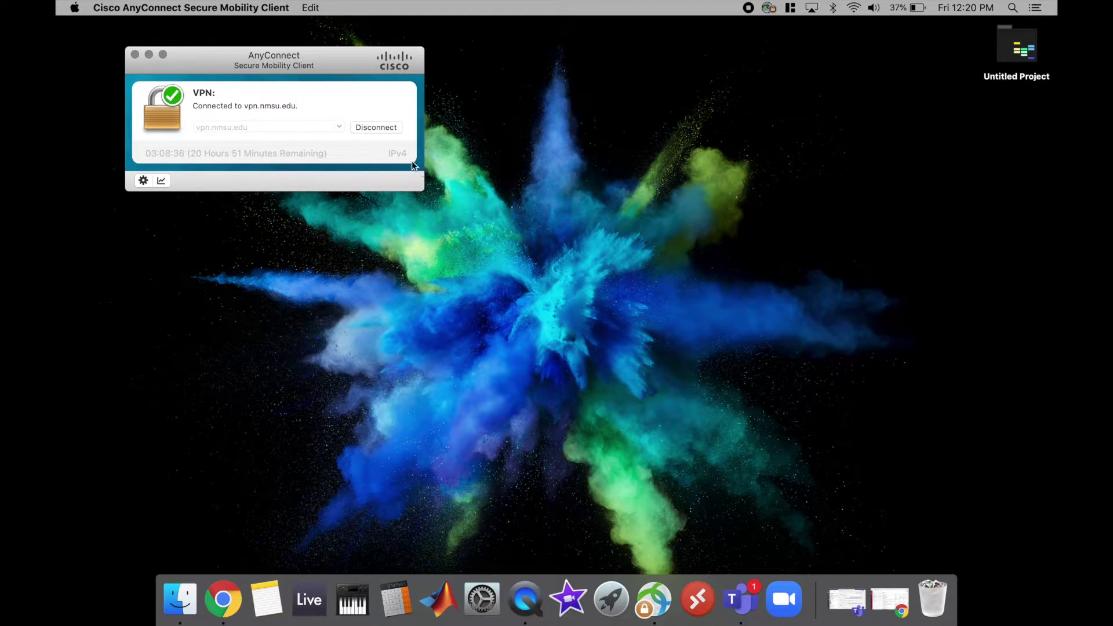
left_click(149, 55)
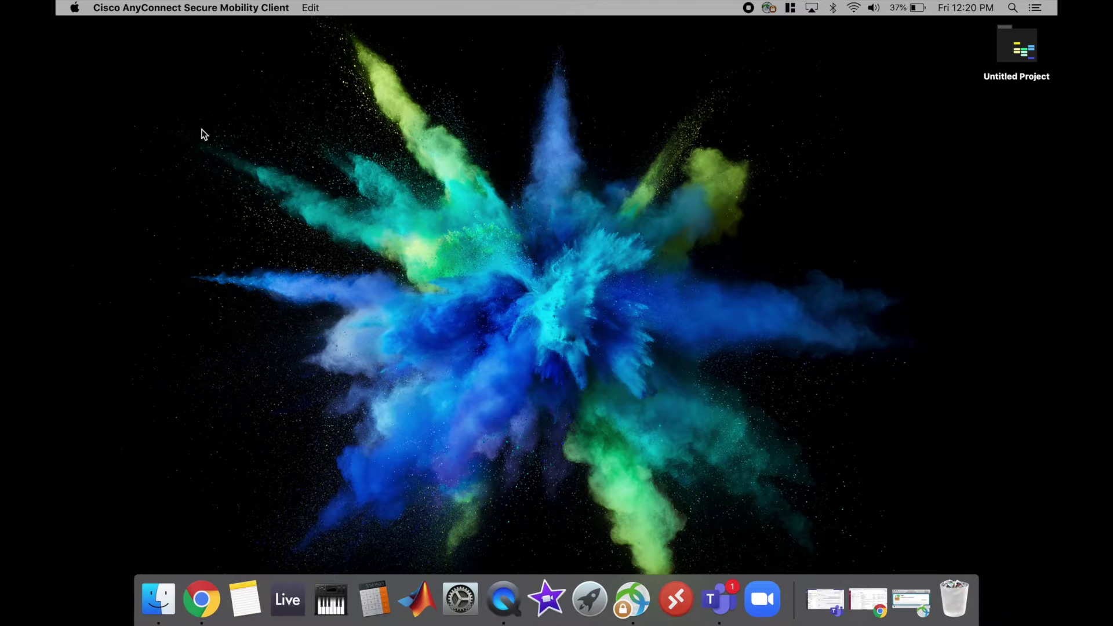
left_click(158, 615)
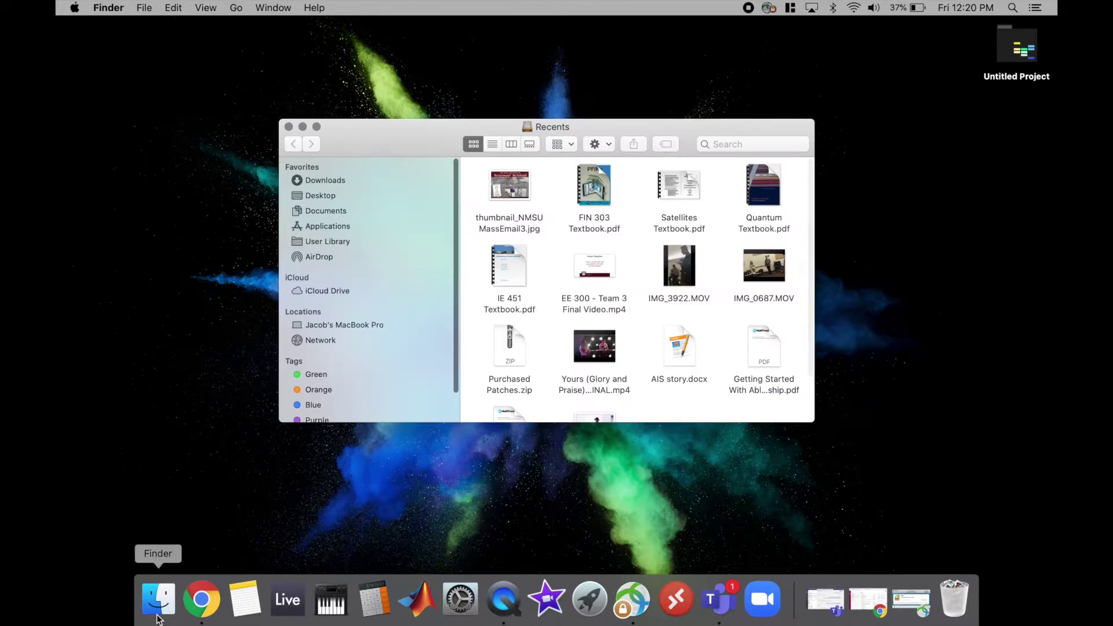
Bring up Finder's Connect to Server dialog from the Go menu
left_click(328, 212)
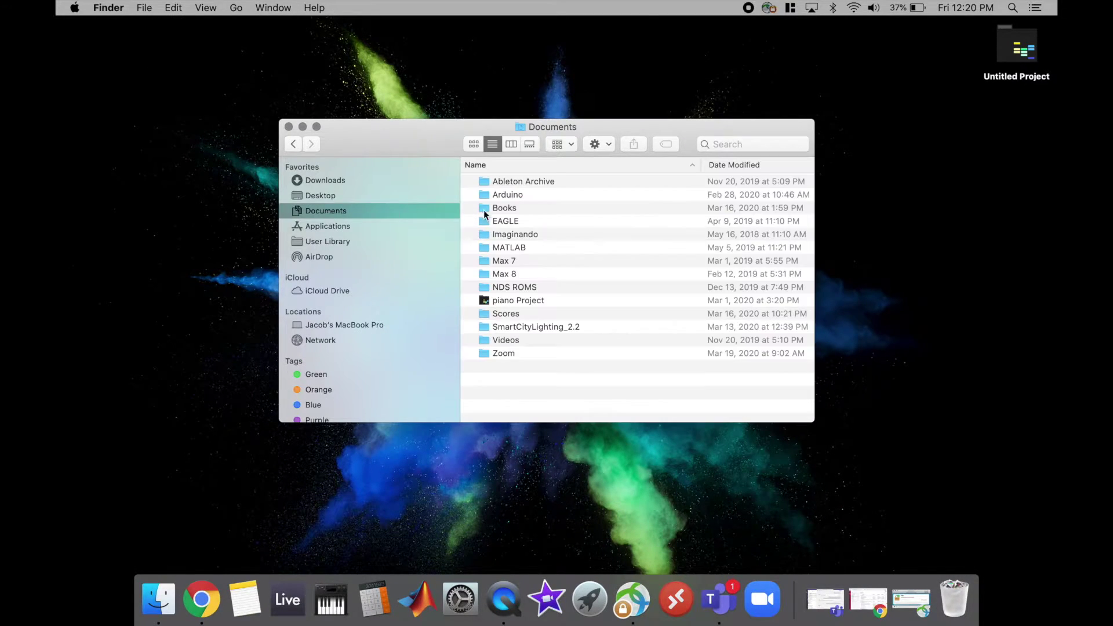
mouse_move(313, 127)
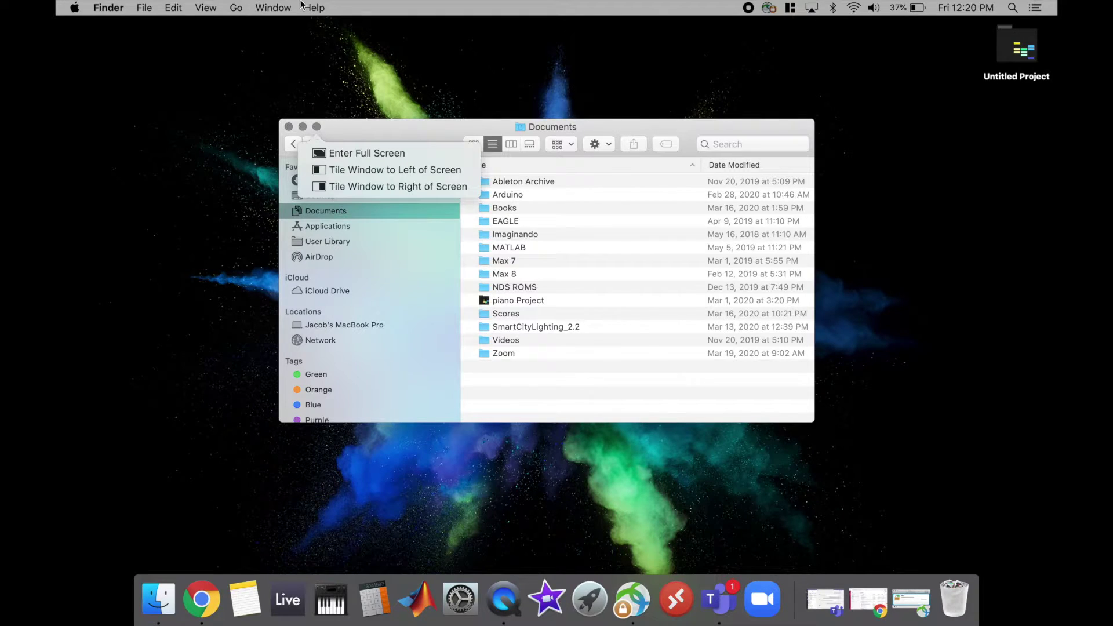
left_click(237, 9)
left_click(237, 9)
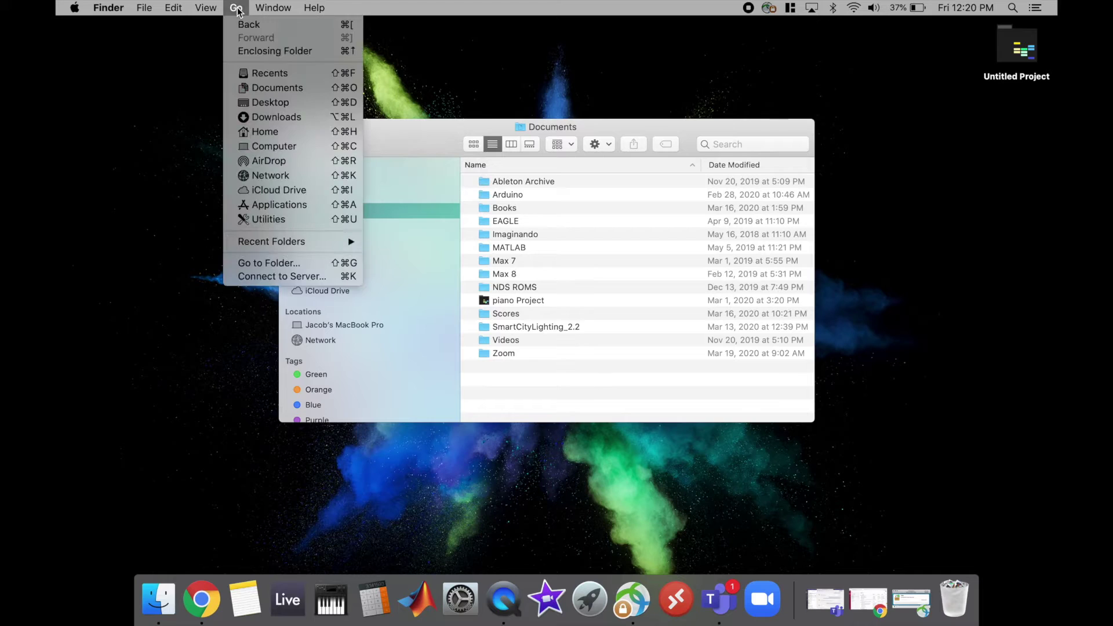
left_click(306, 274)
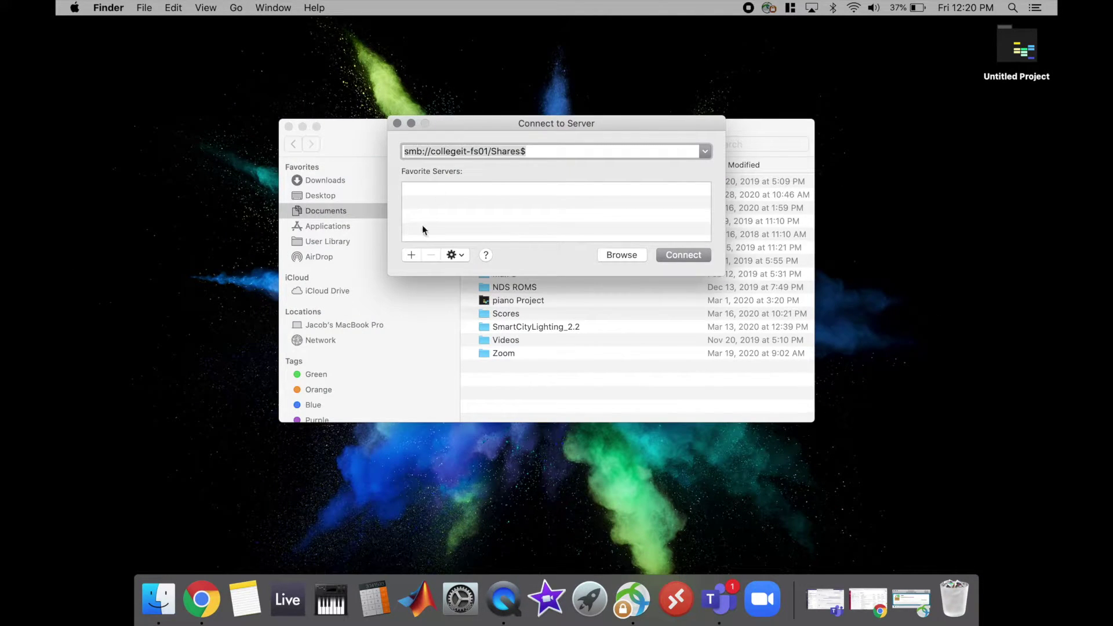
Replace the server address with smb://collegeit-fs01/Shares$ and connect
left_click(472, 151)
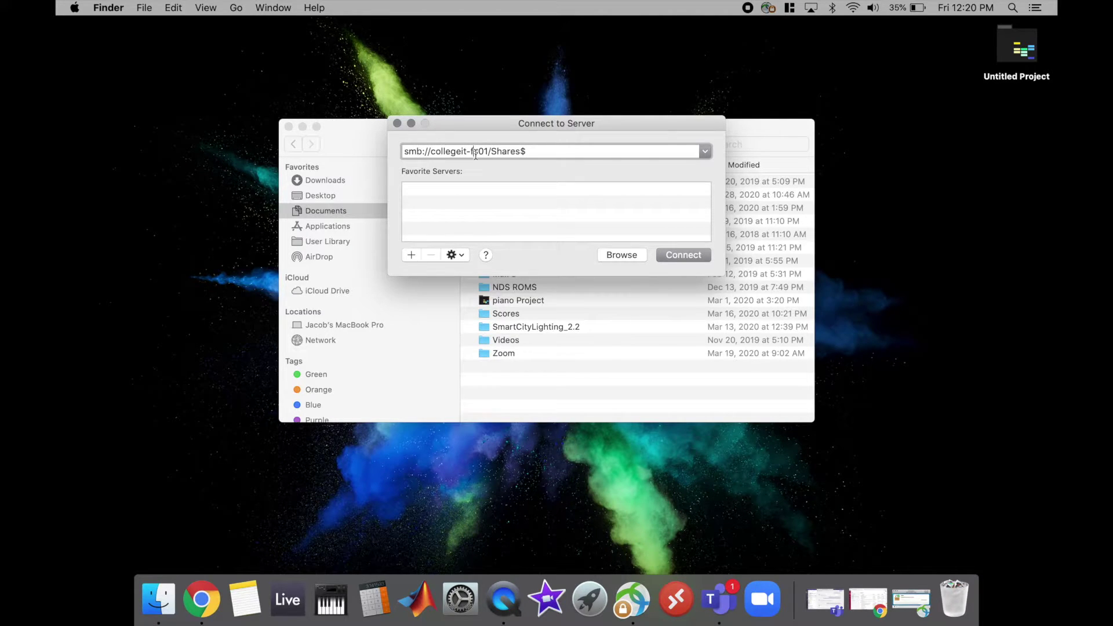
triple_click(546, 156)
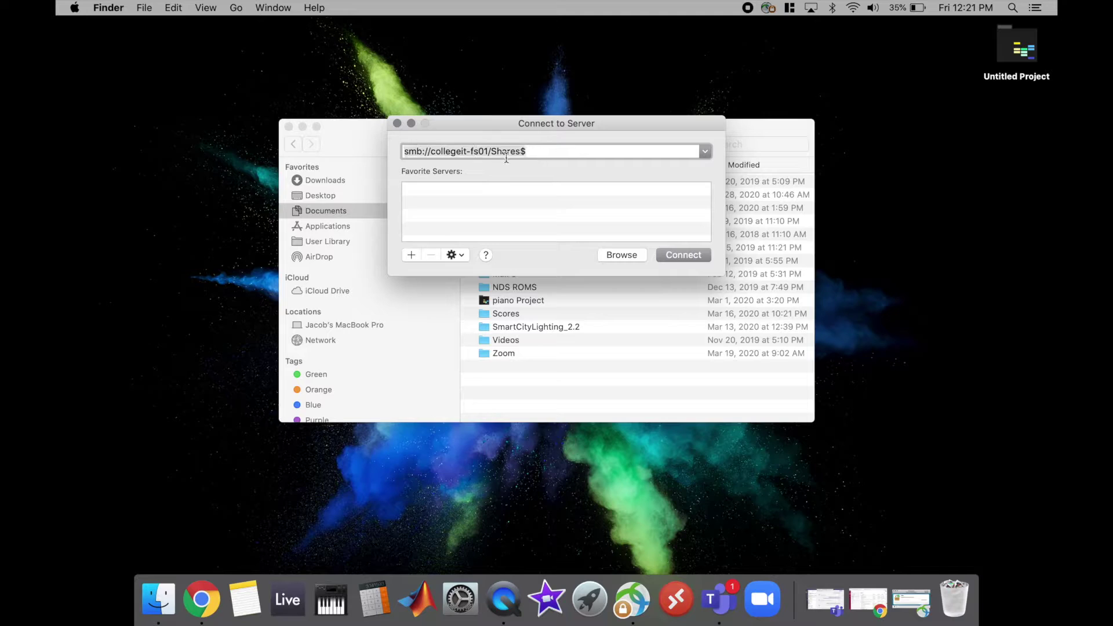
left_click(421, 156)
key("Delete")
key("Delete")
key("Delete")
key("Delete")
key("Delete")
key("Delete")
key("Delete")
key("Delete")
key("Delete")
key("Delete")
key("Delete")
key("Delete")
key("Delete")
key("Delete")
key("Delete")
key("Delete")
key("Delete")
key("Delete")
key("Delete")
key("Delete")
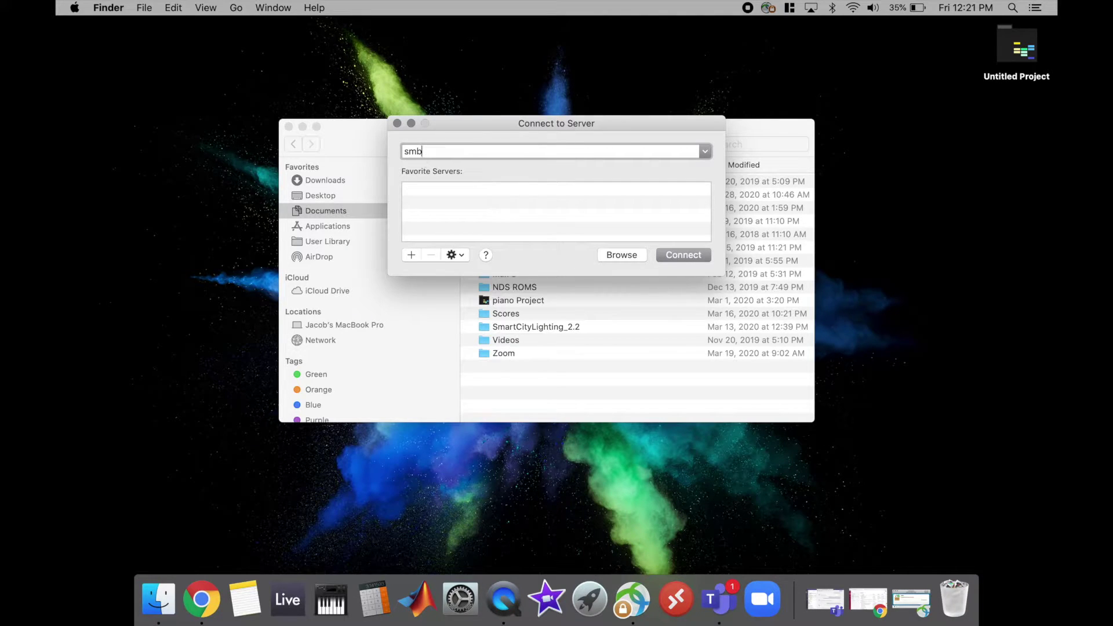
key("BackSpace")
key("BackSpace")
key("BackSpace")
type("smv:/")
key("BackSpace")
key("BackSpace")
key("BackSpace")
type("b://c")
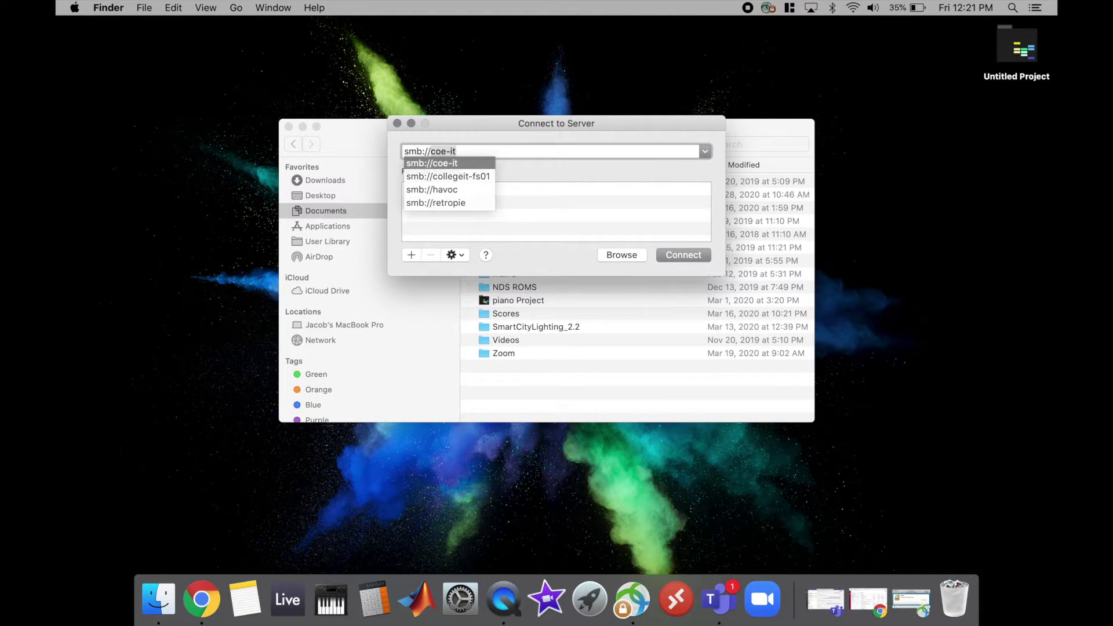
type("o")
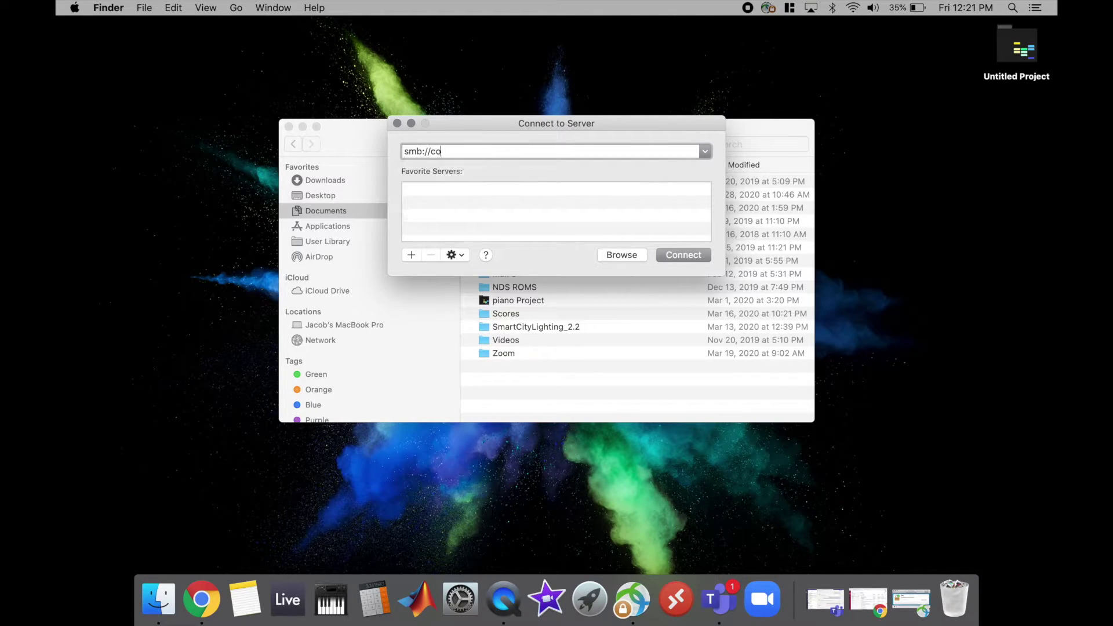
type("llegeit-fs01/Shares$")
left_click(680, 255)
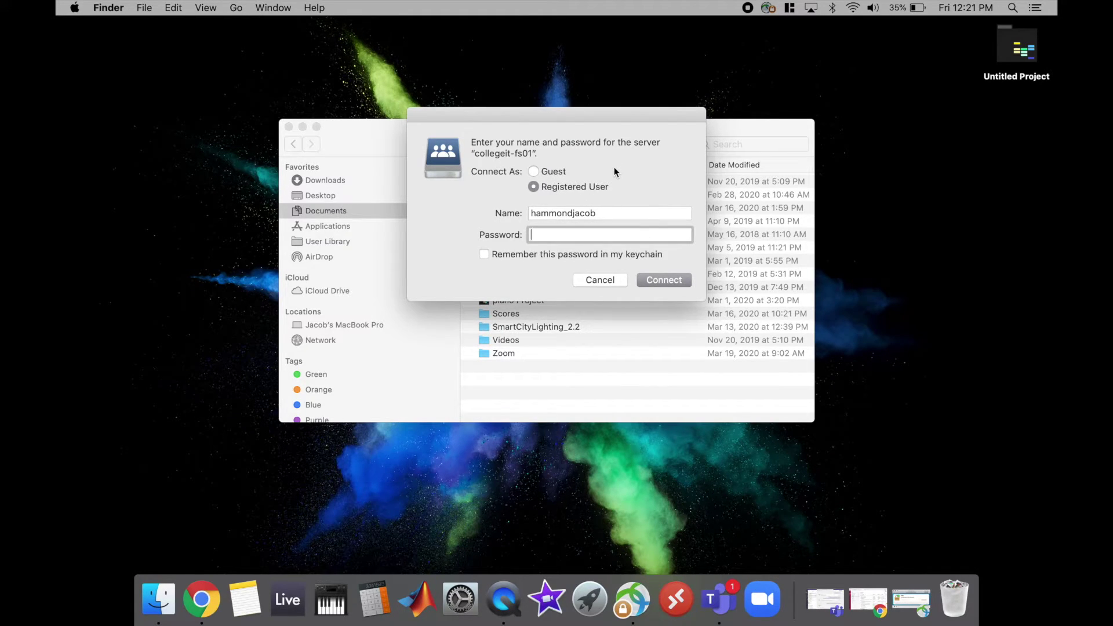
Replace the prefilled name with the domain\username account, enter its password and sign in
double_click(572, 213)
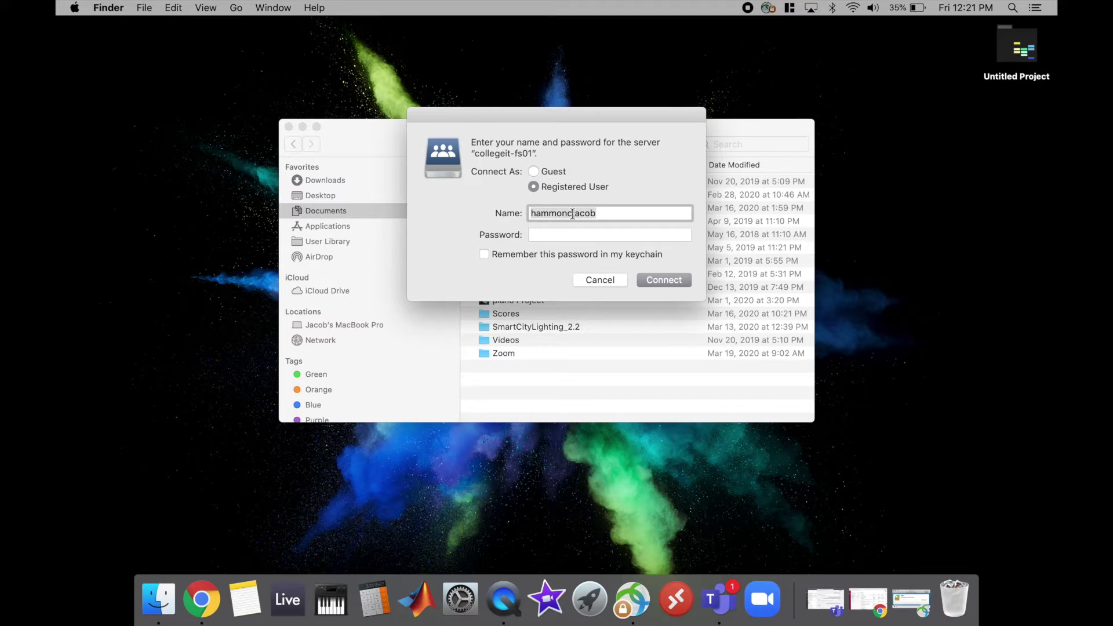
key("BackSpace")
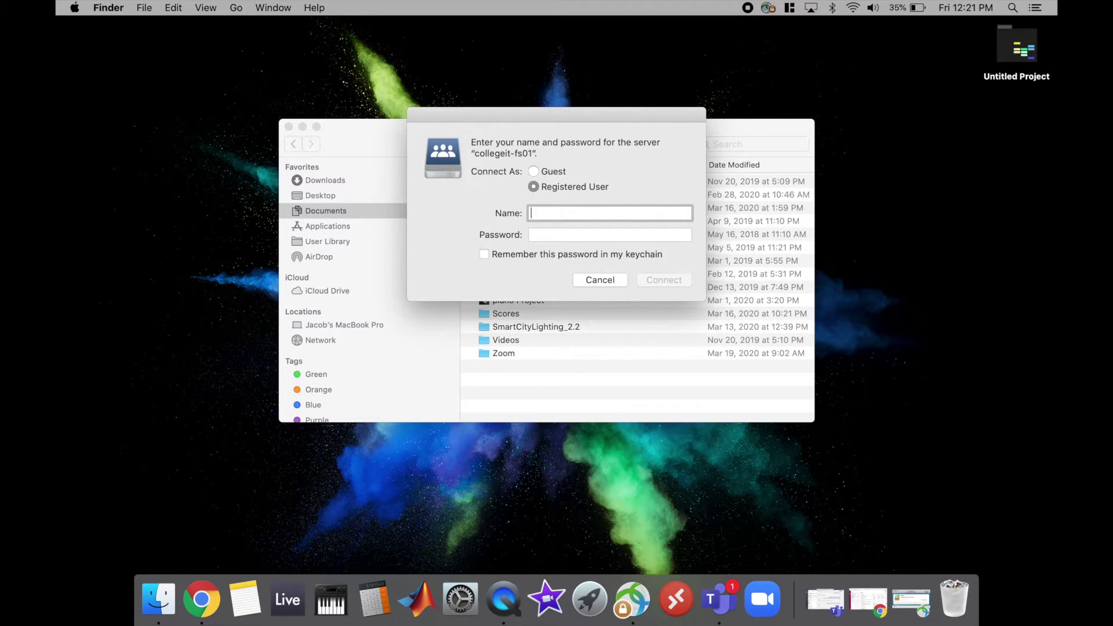
type("acn")
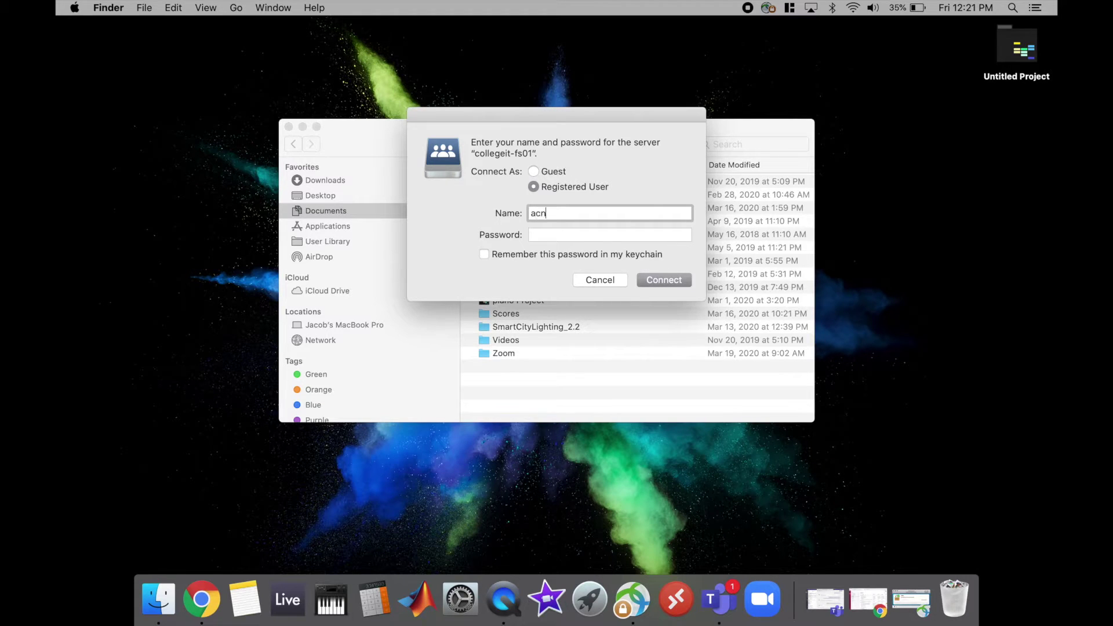
type("\\jacobha")
key("Tab")
type("•••••••••••")
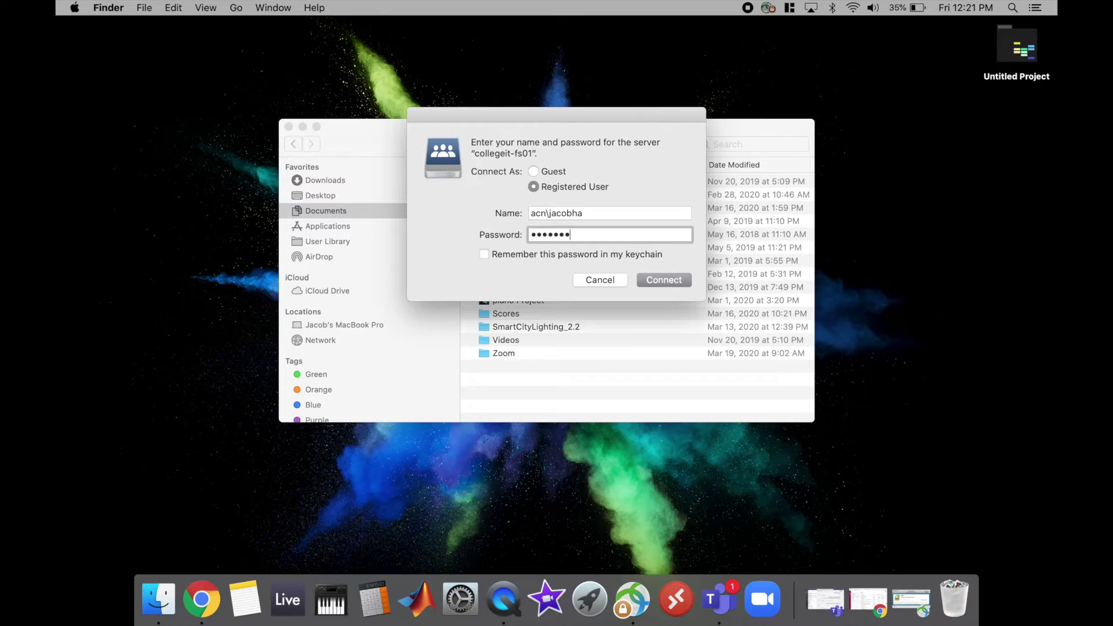
type("••••••••")
left_click(669, 279)
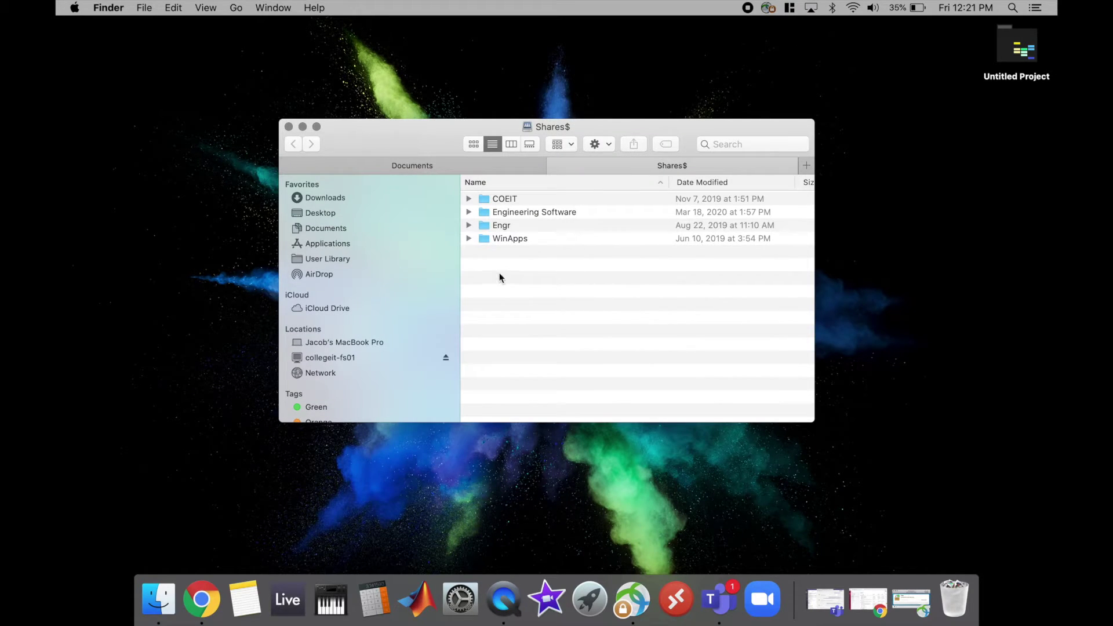
Expand Engr, Engineering Software, COEIT and its Software subfolder, then collapse them all again
left_click(468, 223)
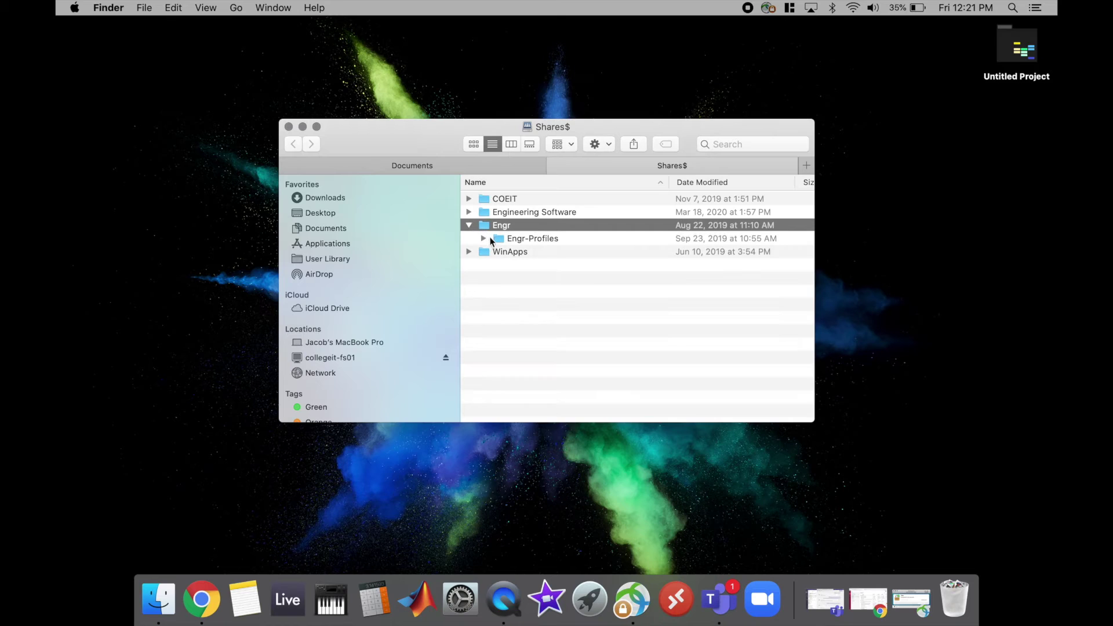
left_click(468, 212)
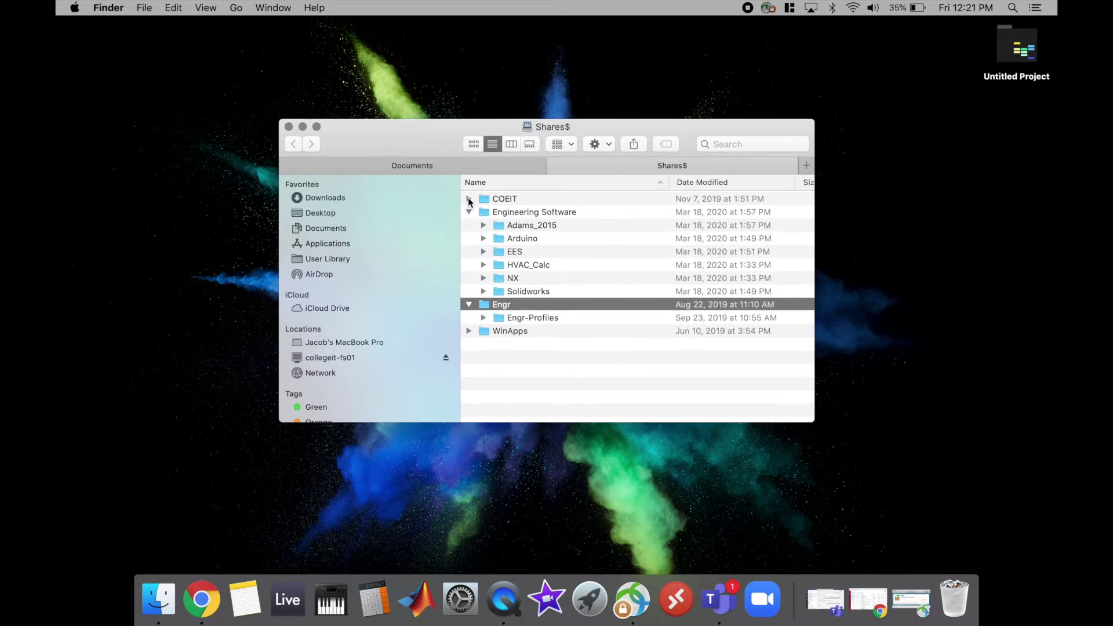
left_click(469, 200)
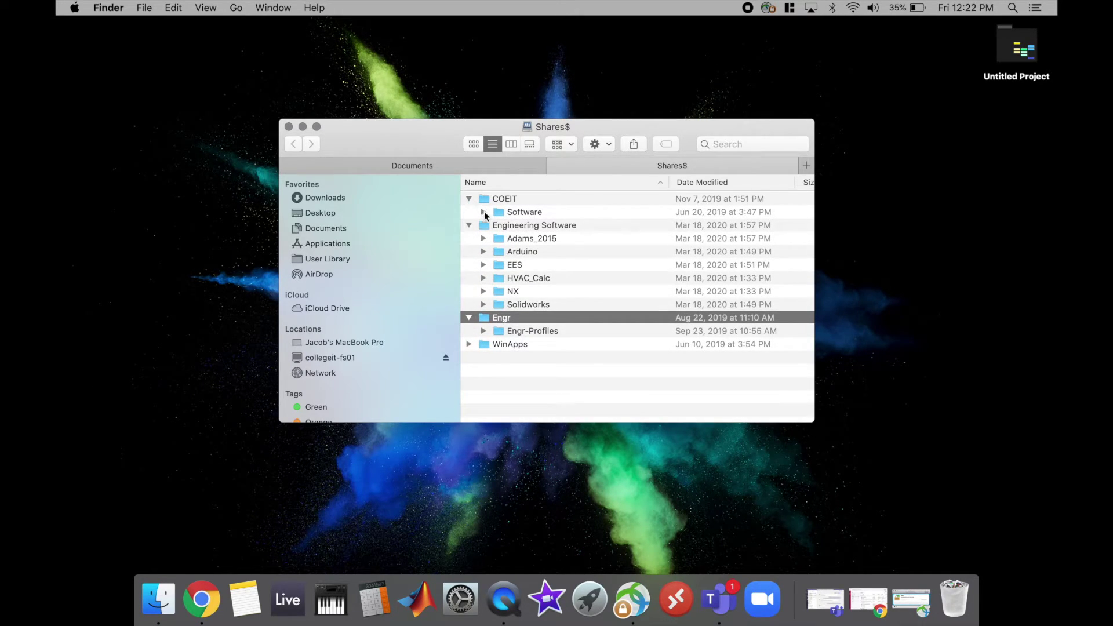
left_click(484, 213)
left_click(469, 199)
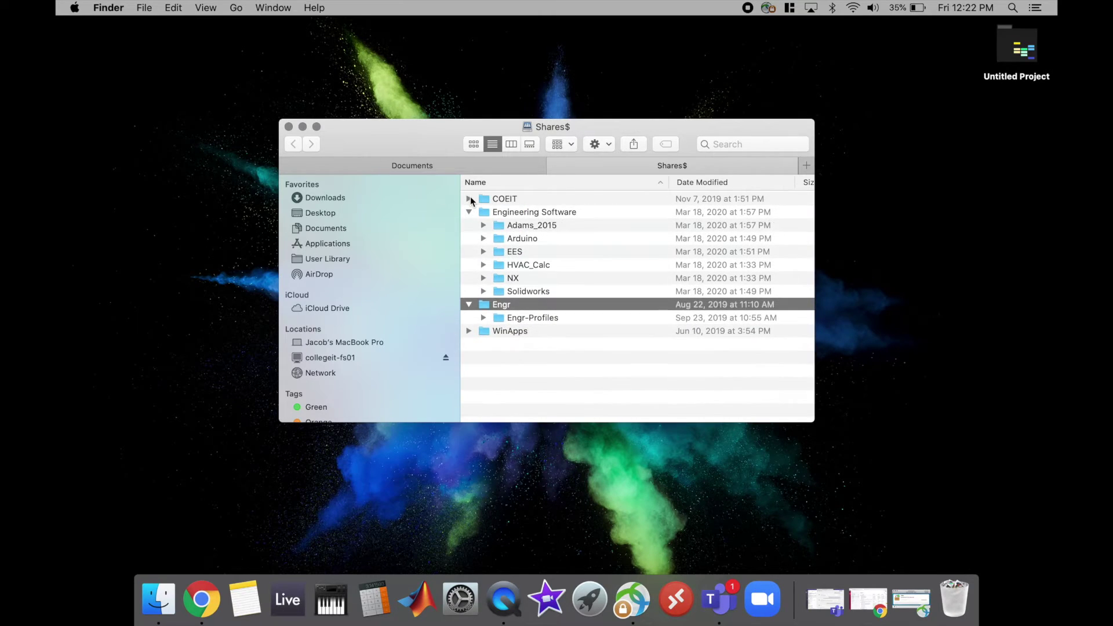
left_click(468, 304)
left_click(469, 212)
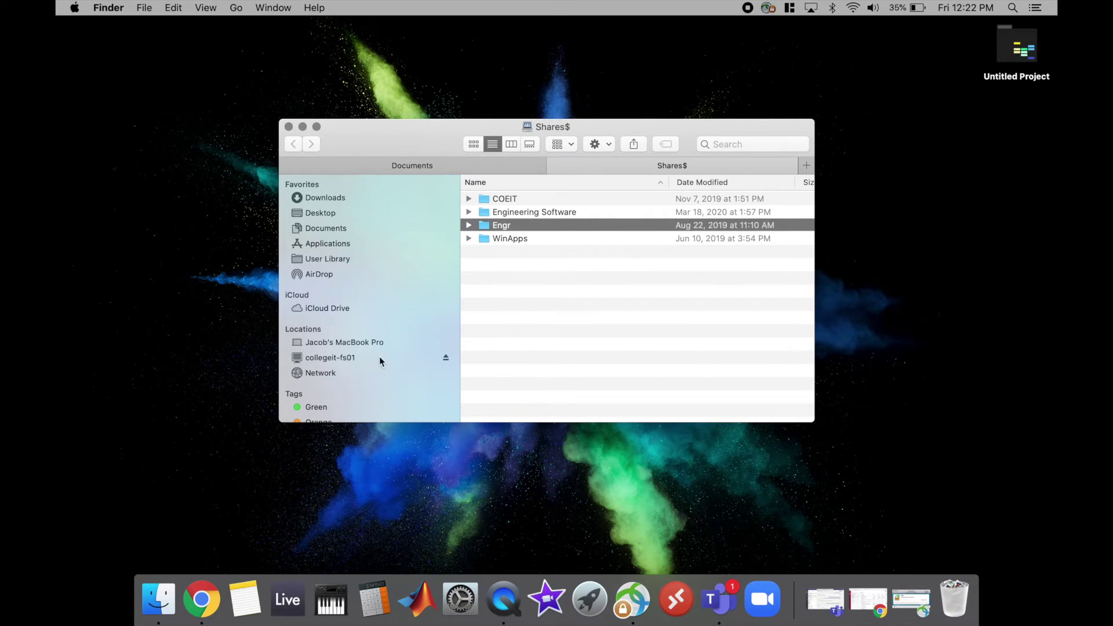
Return to the Shares$ share from the collegeit-fs01 server's share list
left_click(333, 358)
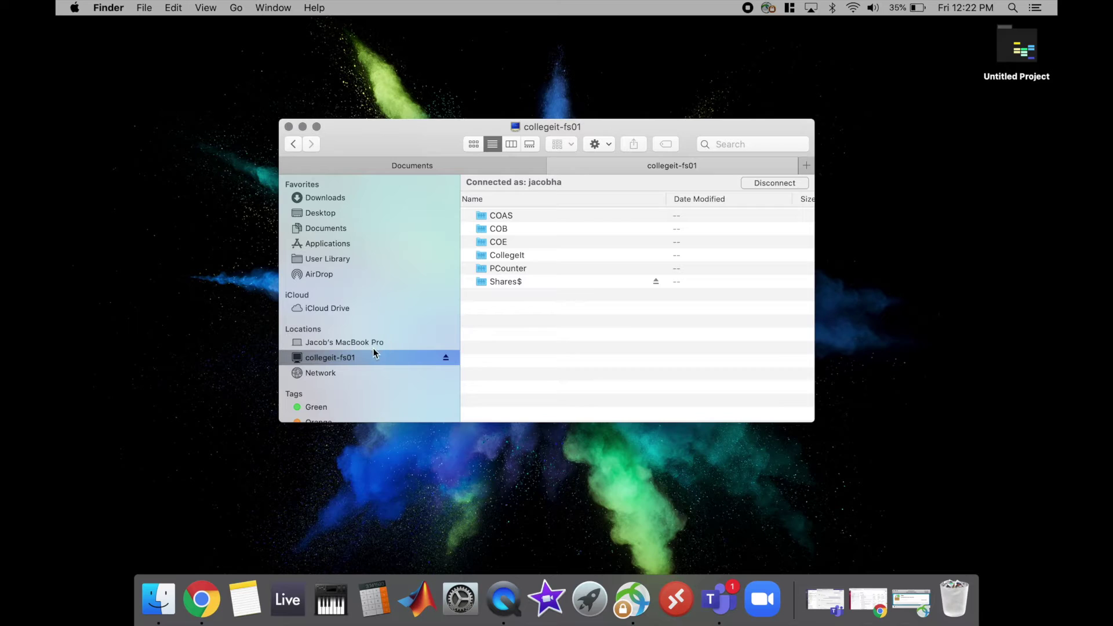
double_click(512, 282)
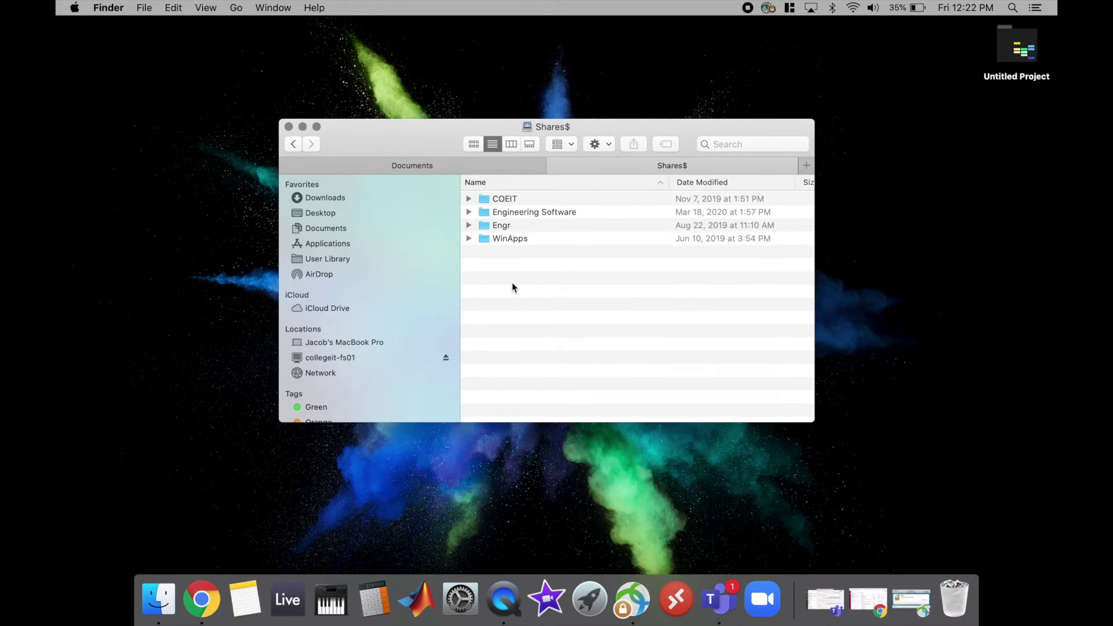
left_click(237, 8)
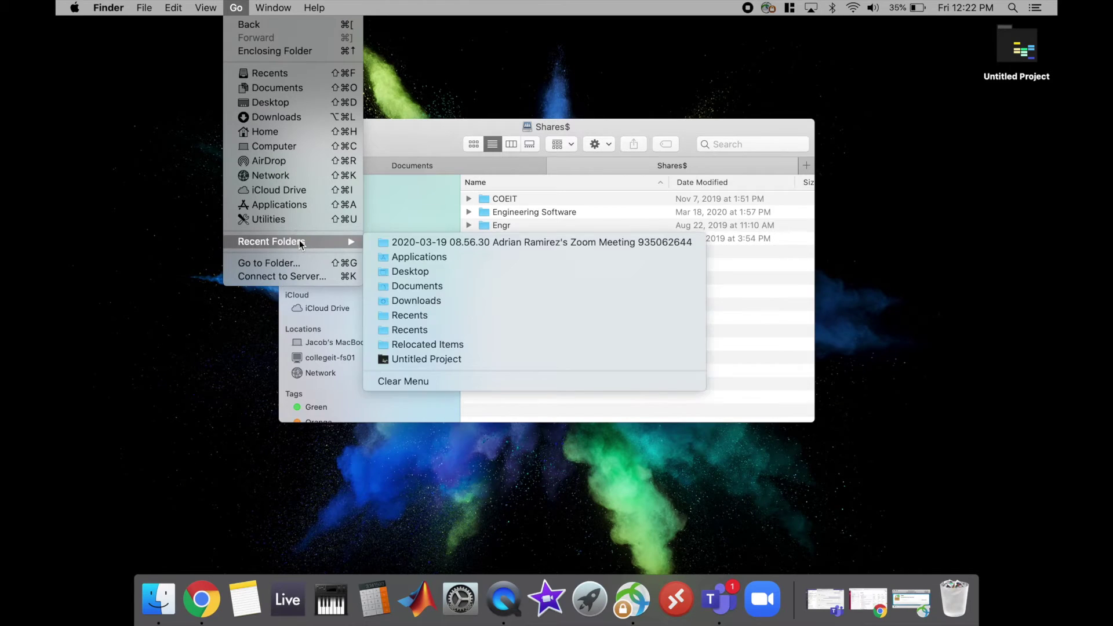
In Connect to Server, change the address to smb://avalanche/Users$/ followed by the user's own username
mouse_move(294, 17)
mouse_move(237, 7)
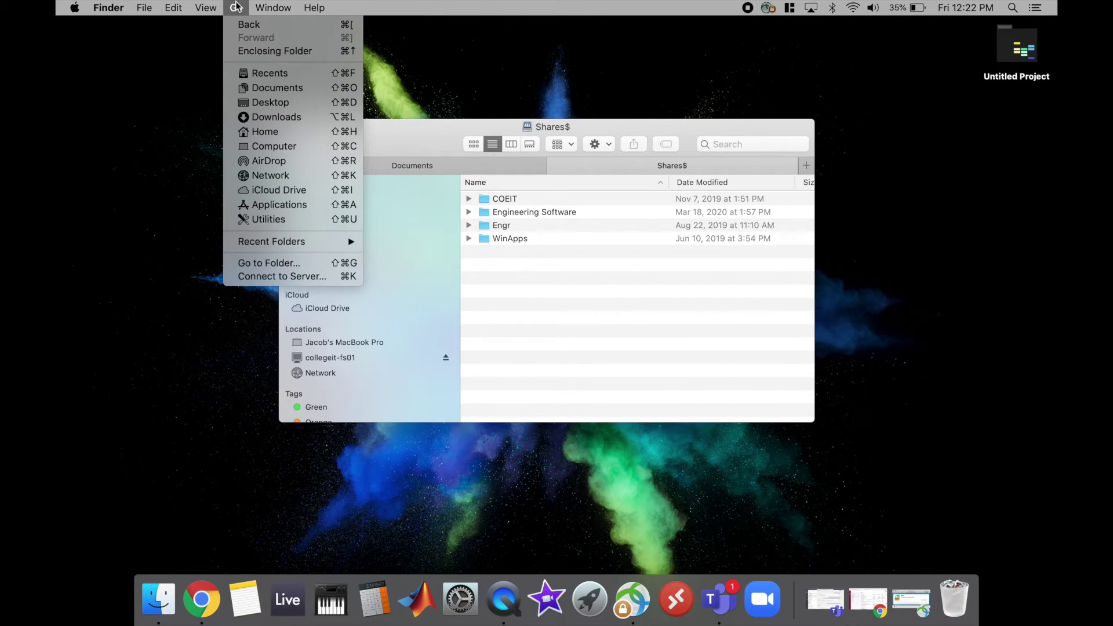
left_click(273, 276)
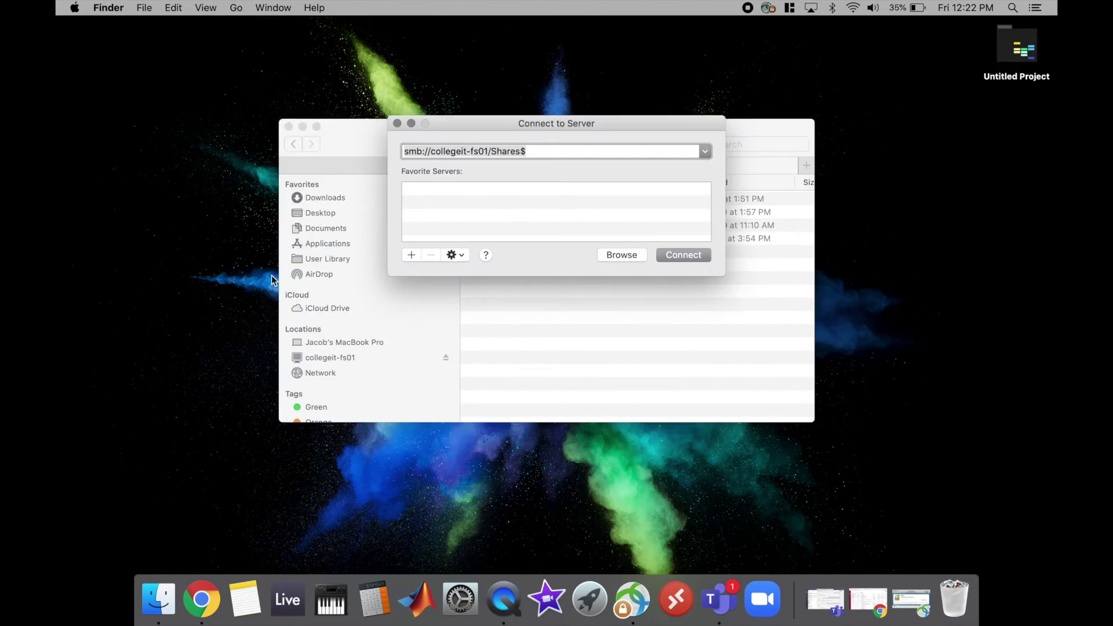
left_click(586, 149)
double_click(503, 150)
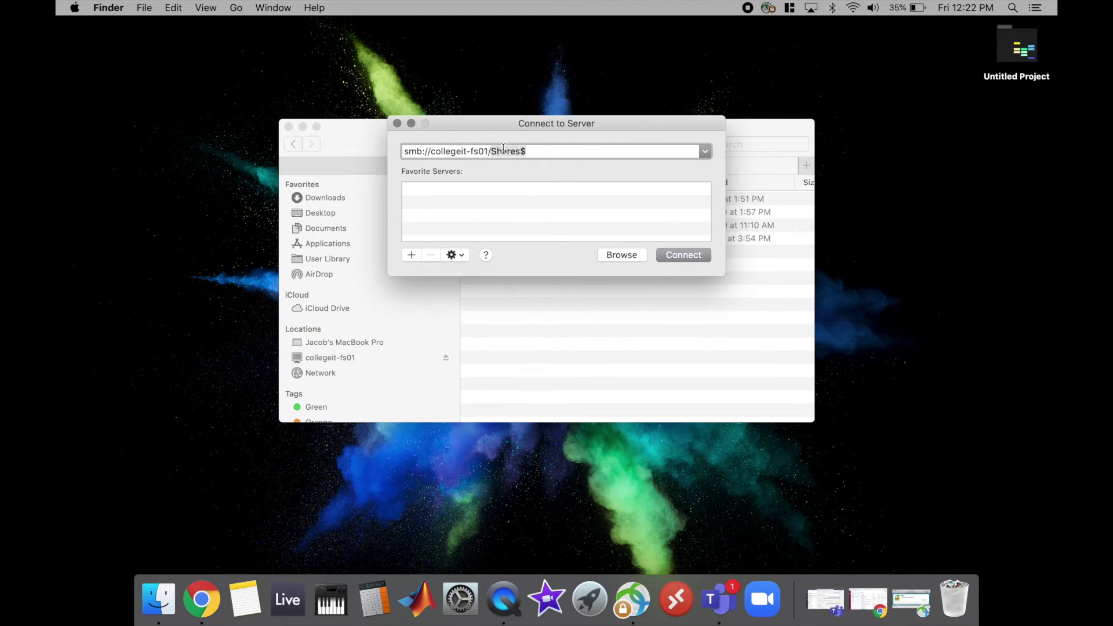
left_click_drag(503, 150, 432, 150)
key("BackSpace")
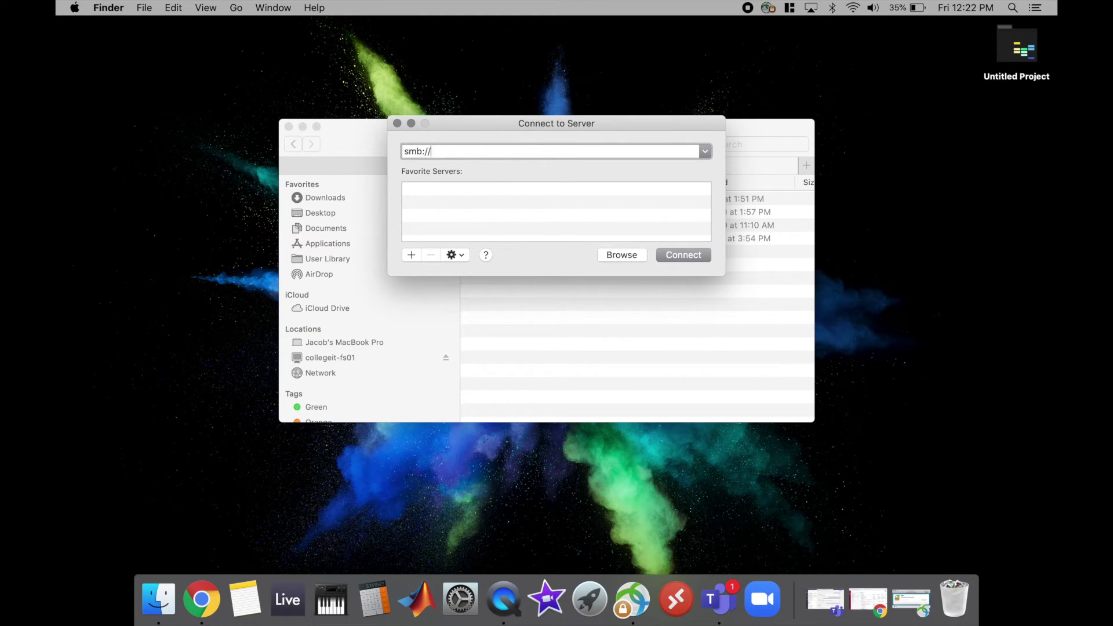
type("avalanche/Users$/jacobha")
Connect to the avalanche home folder and expand its Desktop and My Documents folders
left_click(683, 255)
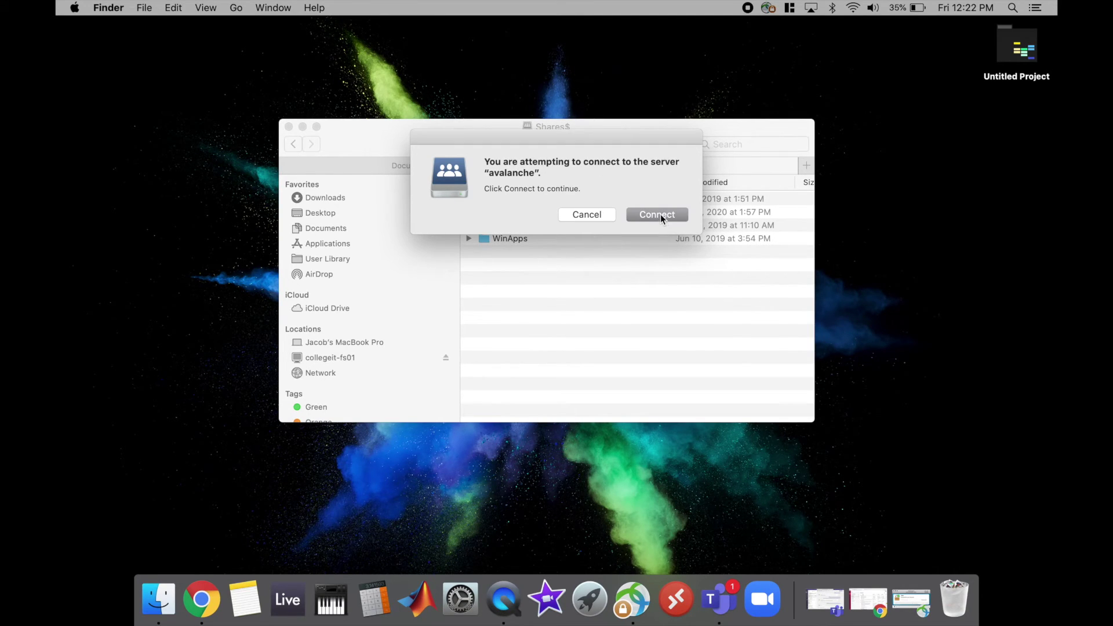
left_click(660, 214)
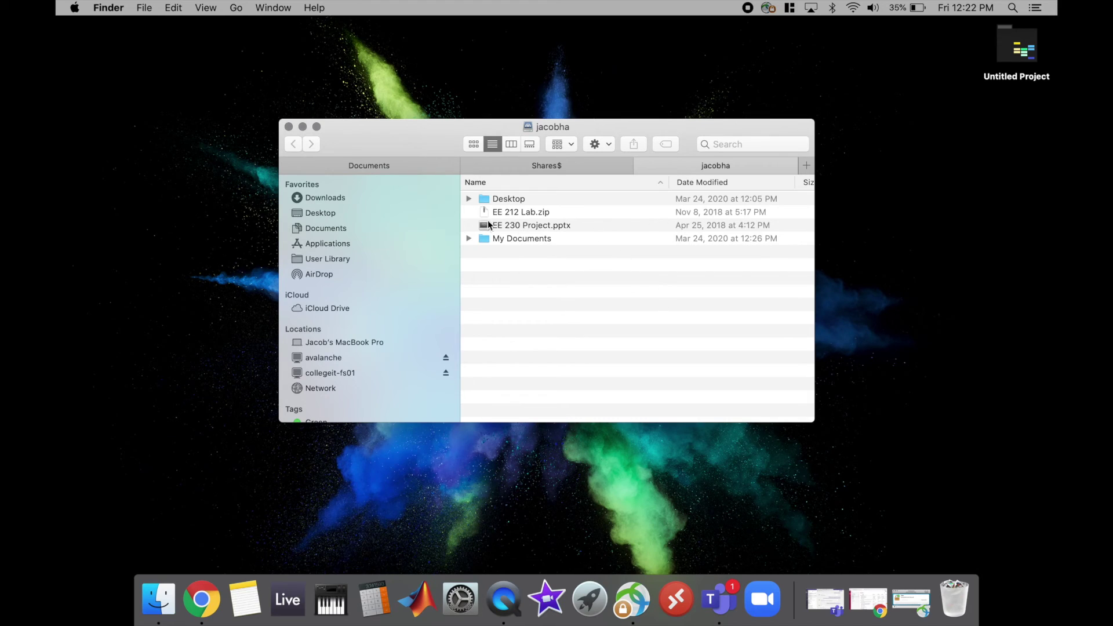
left_click(469, 199)
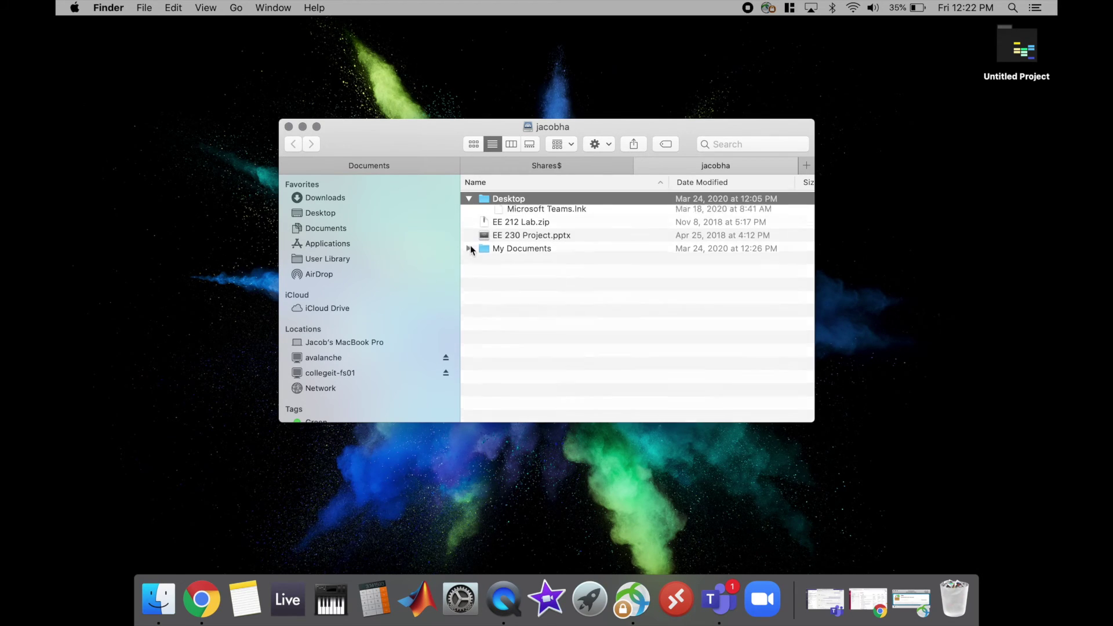
left_click(468, 279)
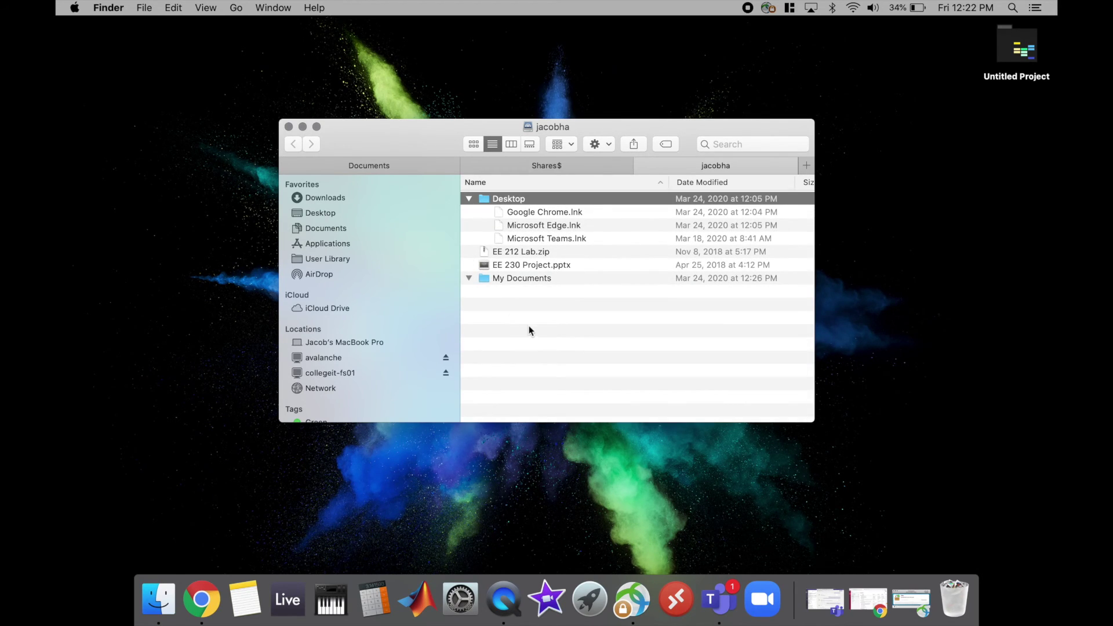
Browse the expanded contents, then collapse Desktop and My Documents and clear the selection
scroll(533, 328, "down", 2)
scroll(533, 327, "down", 5)
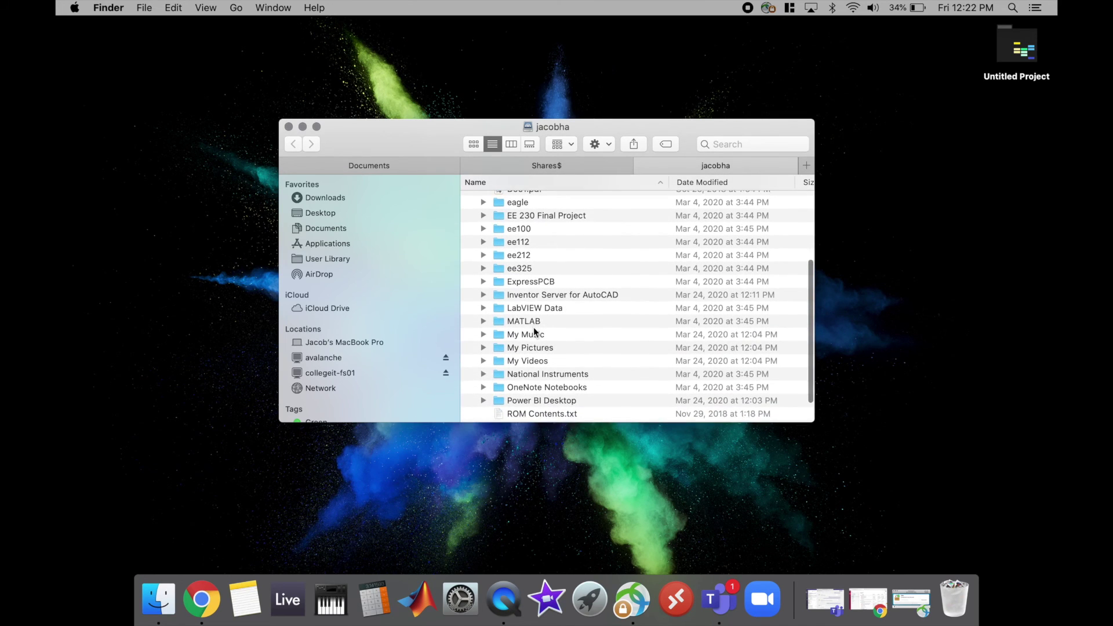
scroll(533, 327, "up", 8)
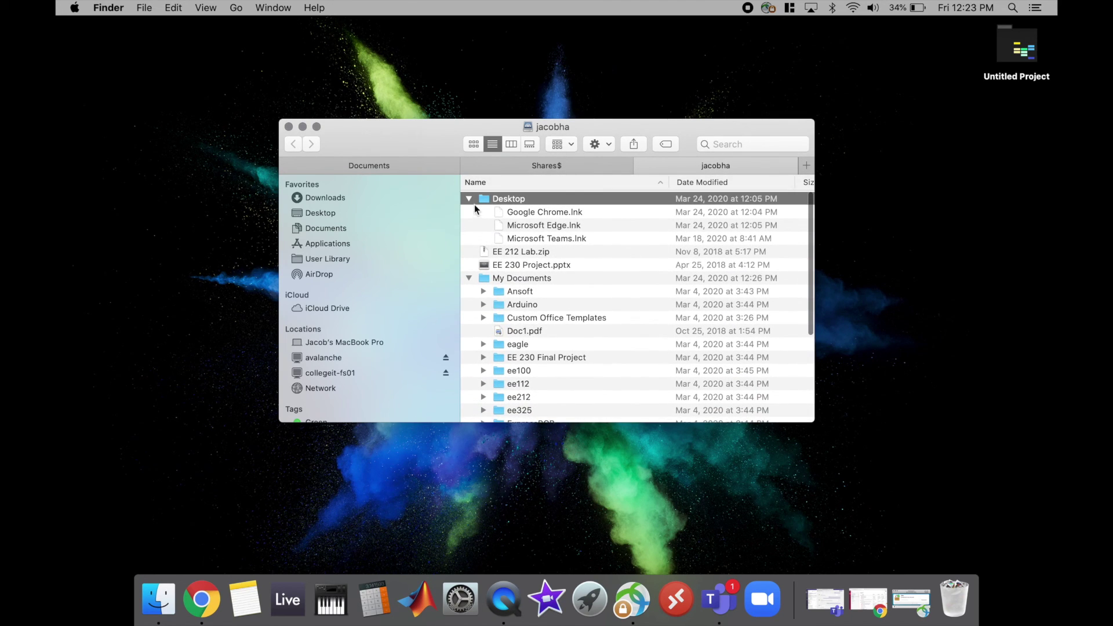
left_click(469, 198)
left_click(468, 239)
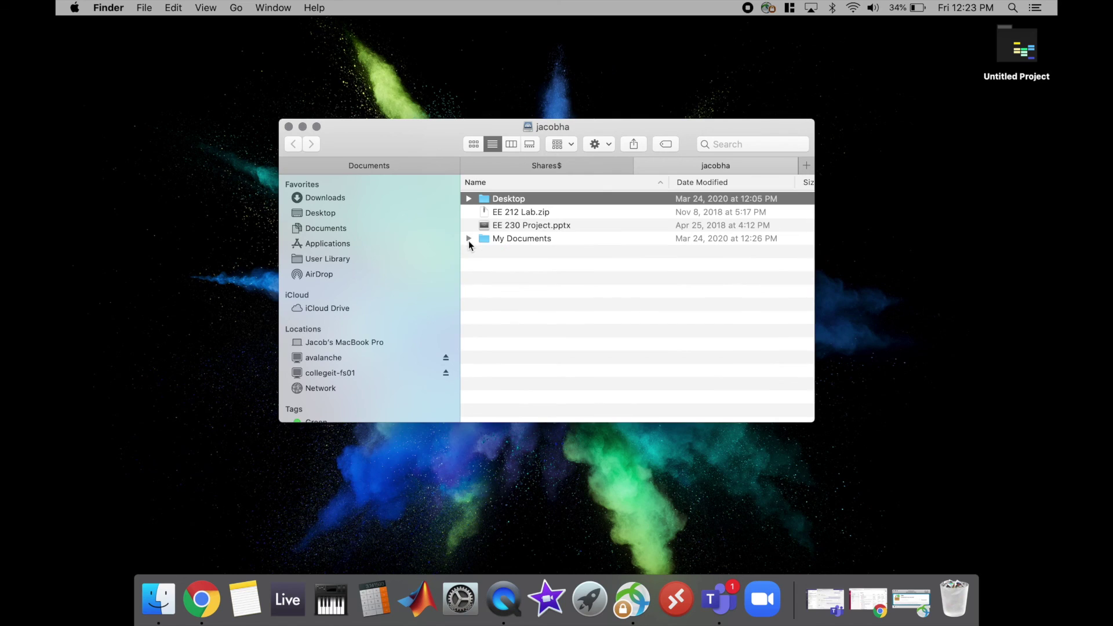
left_click(658, 313)
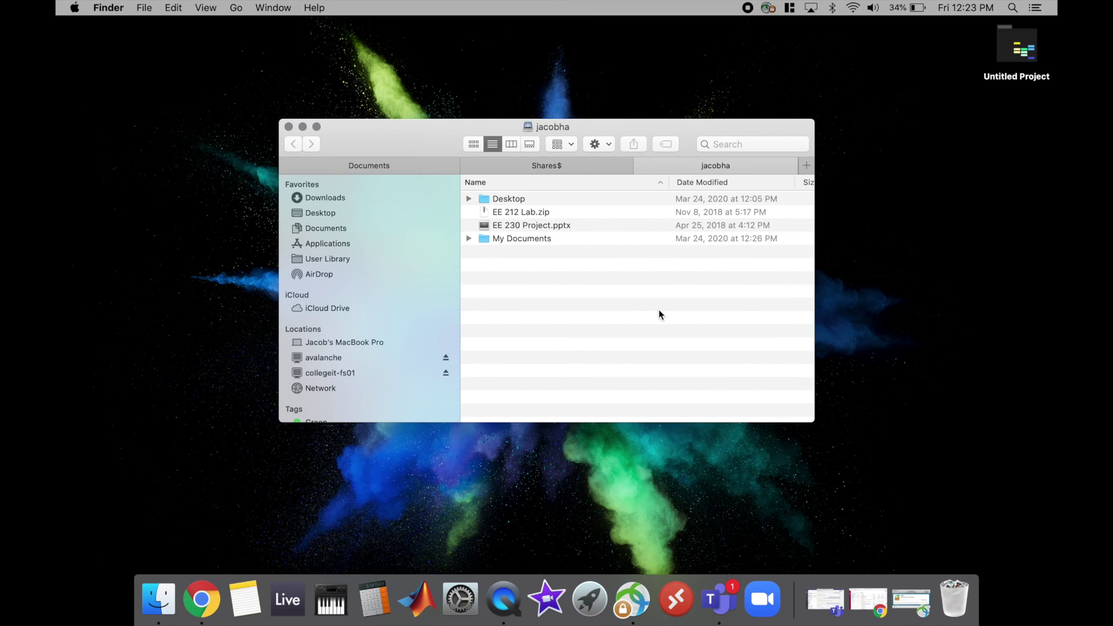